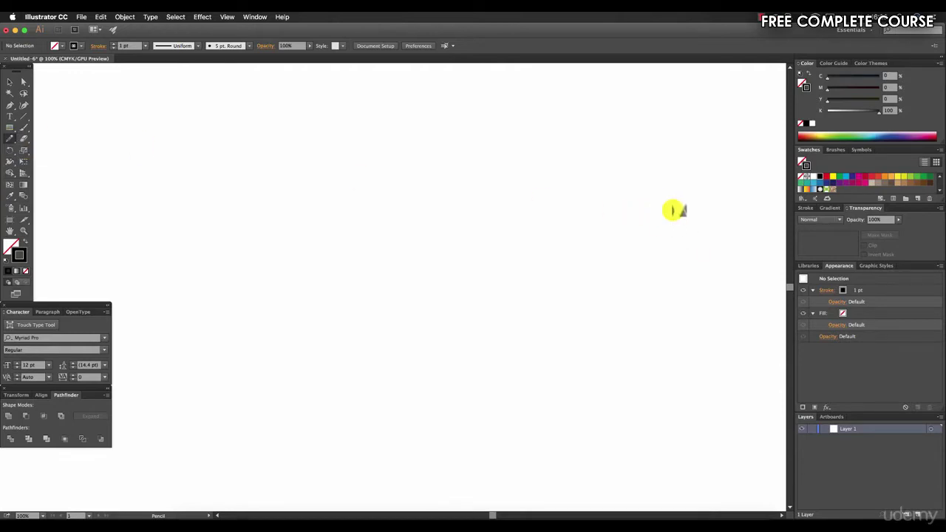
Draw a small unfilled freehand loop near the top of the artboard with default pencil settings
{"action": "double_click", "coordinate": [10, 139]}
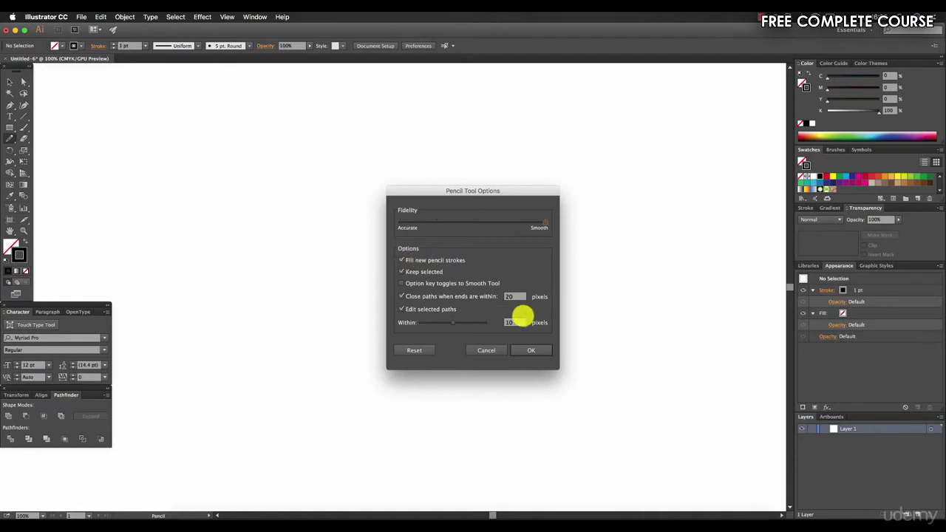
{"action": "left_click", "coordinate": [541, 350]}
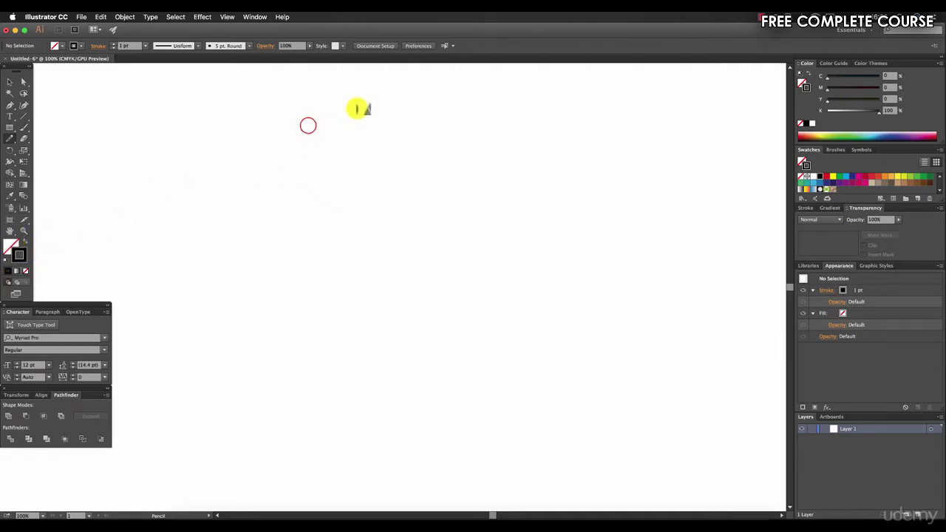
{"action": "mouse_move", "coordinate": [312, 123]}
{"action": "left_mouse_down"}
{"action": "mouse_move", "coordinate": [296, 145]}
{"action": "mouse_move", "coordinate": [316, 141]}
{"action": "mouse_move", "coordinate": [311, 127]}
{"action": "left_mouse_up"}
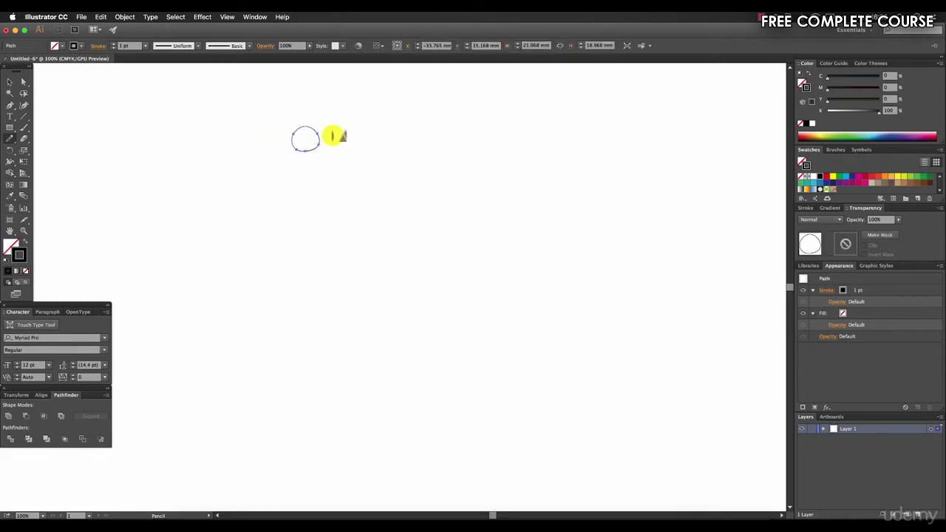
Enable Edit selected paths in Pencil Tool Options and draw a second circle to the right
{"action": "left_click", "coordinate": [11, 139]}
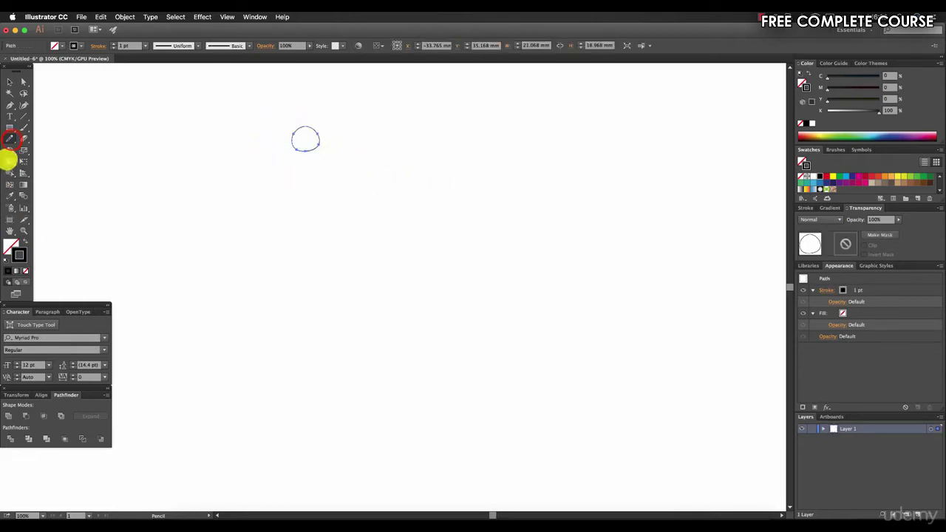
{"action": "left_click", "coordinate": [7, 135]}
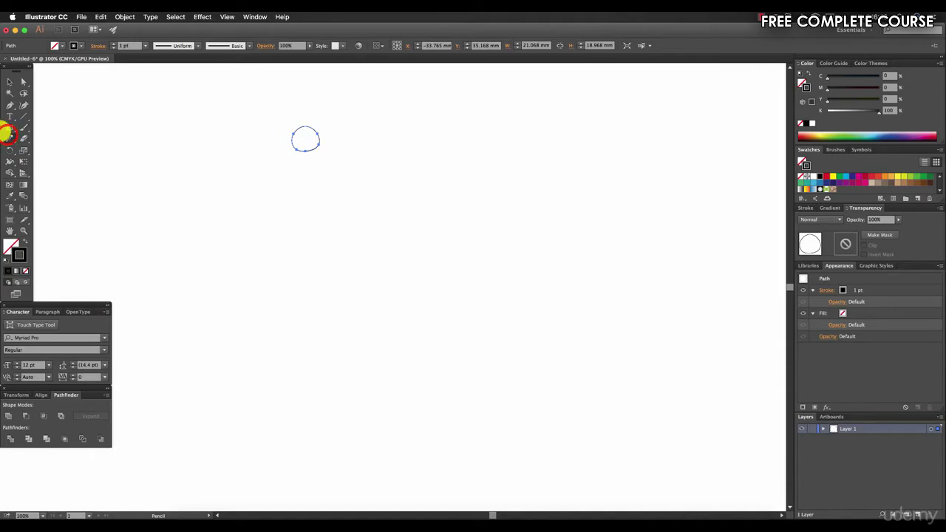
{"action": "double_click", "coordinate": [8, 134]}
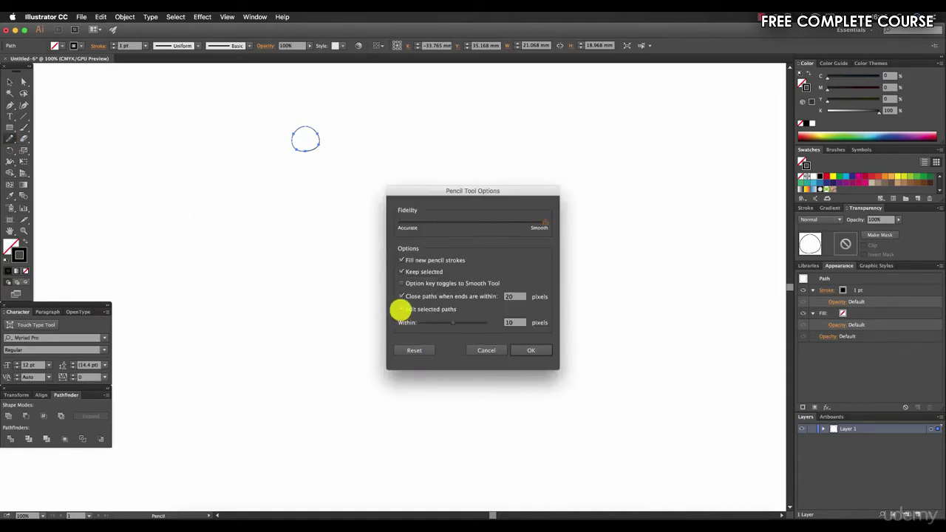
{"action": "left_click", "coordinate": [401, 309]}
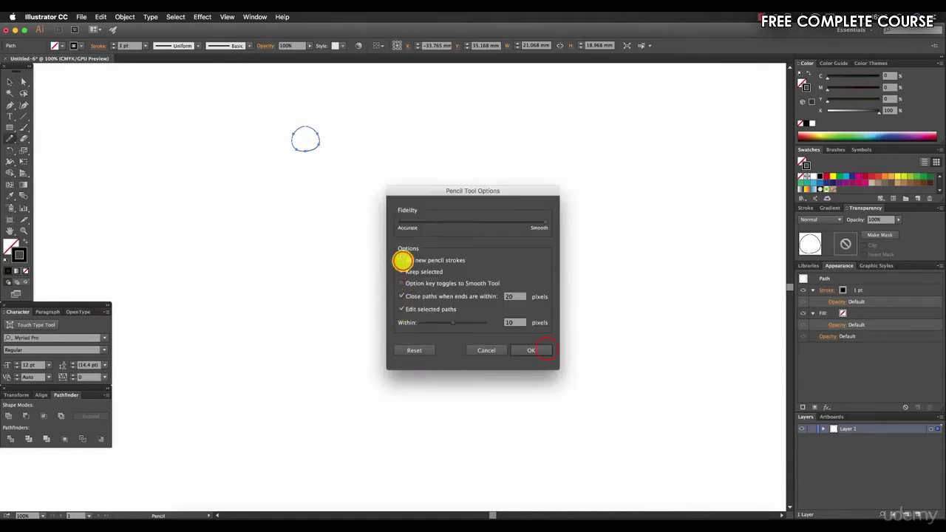
{"action": "left_click", "coordinate": [547, 349]}
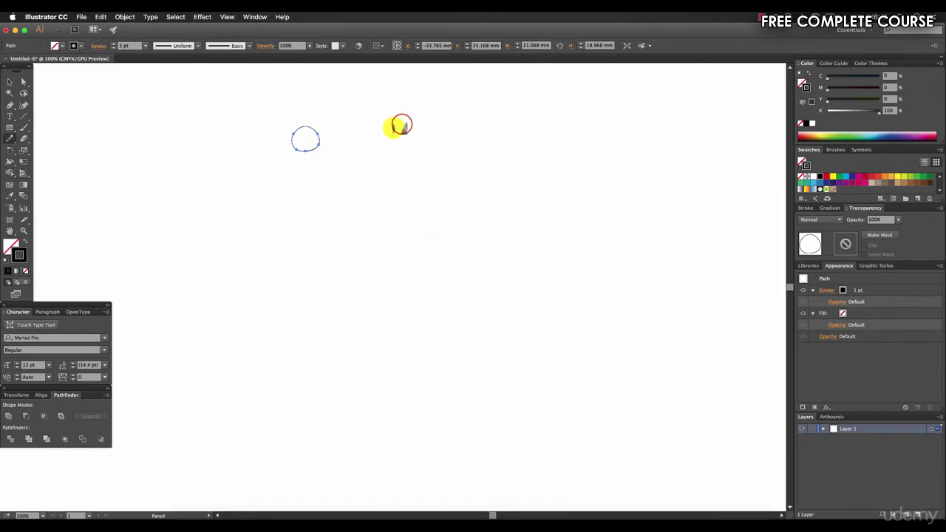
{"action": "mouse_move", "coordinate": [400, 126]}
{"action": "left_mouse_down"}
{"action": "mouse_move", "coordinate": [407, 141]}
{"action": "mouse_move", "coordinate": [403, 127]}
{"action": "left_mouse_up"}
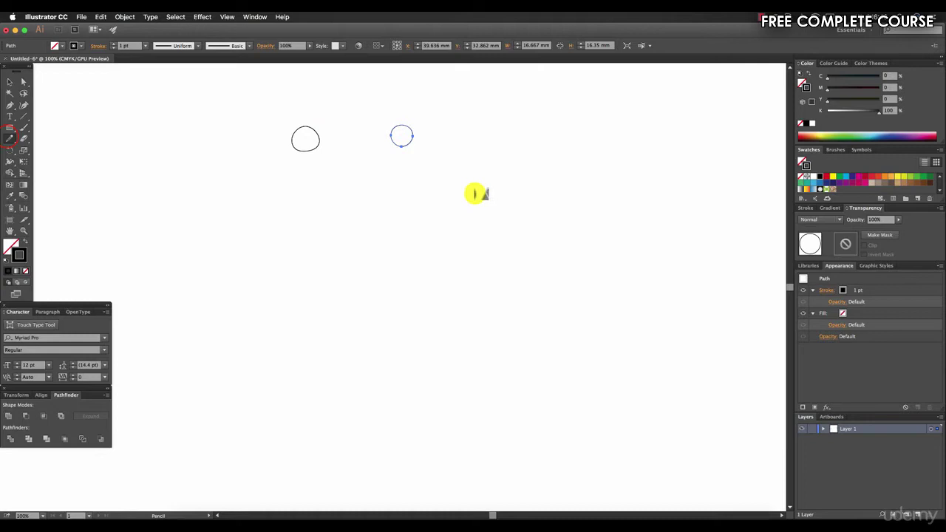
Set the fill to magenta and draw a magenta circle below the right-hand one
{"action": "double_click", "coordinate": [9, 138]}
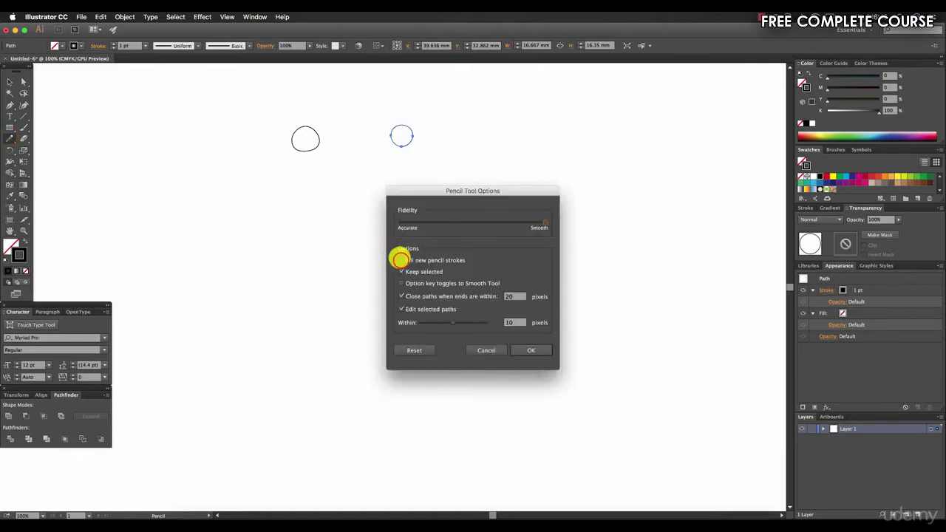
{"action": "left_click", "coordinate": [531, 350]}
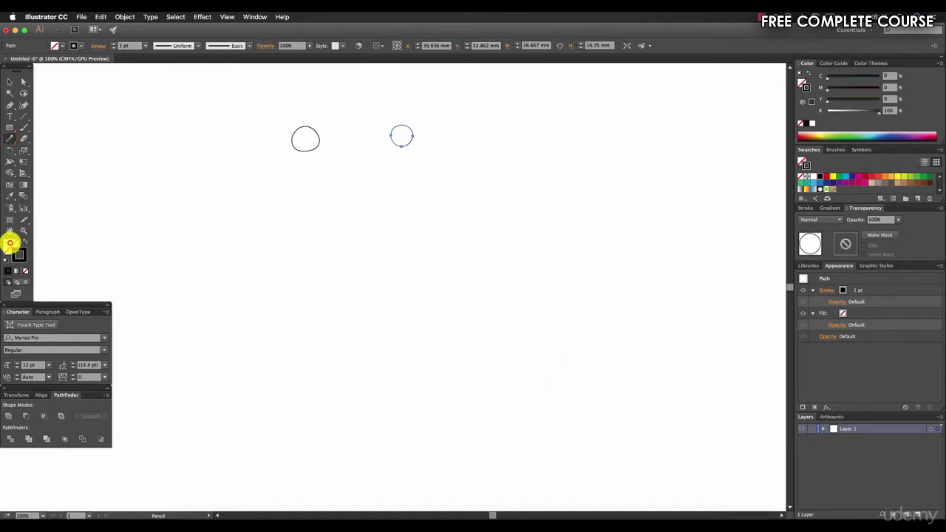
{"action": "left_click", "coordinate": [10, 244]}
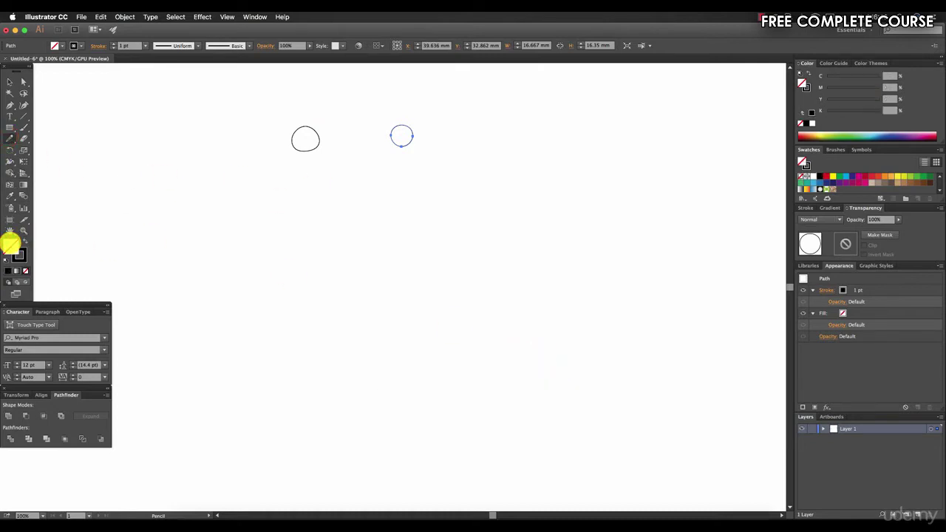
{"action": "left_click", "coordinate": [857, 175]}
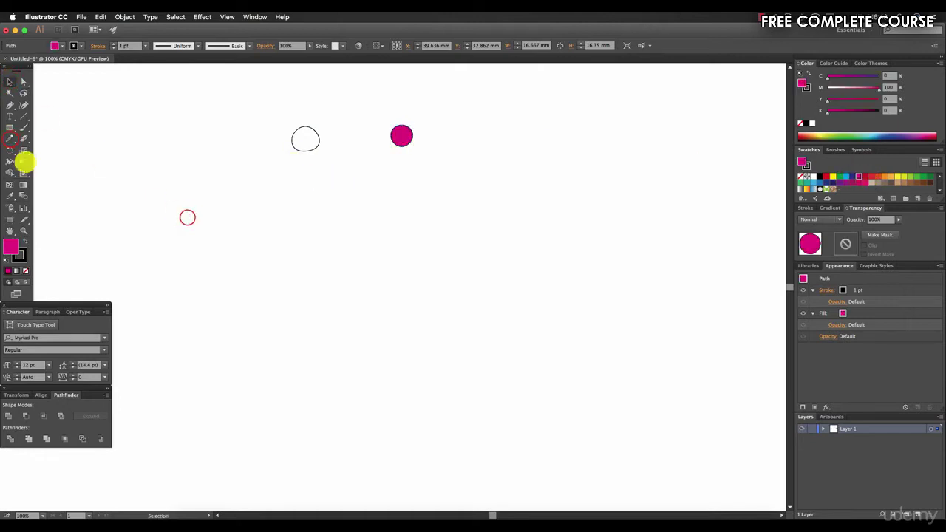
{"action": "left_click", "coordinate": [405, 213]}
{"action": "mouse_move", "coordinate": [398, 220]}
{"action": "left_mouse_down"}
{"action": "mouse_move", "coordinate": [420, 222]}
{"action": "mouse_move", "coordinate": [403, 216]}
{"action": "left_mouse_up"}
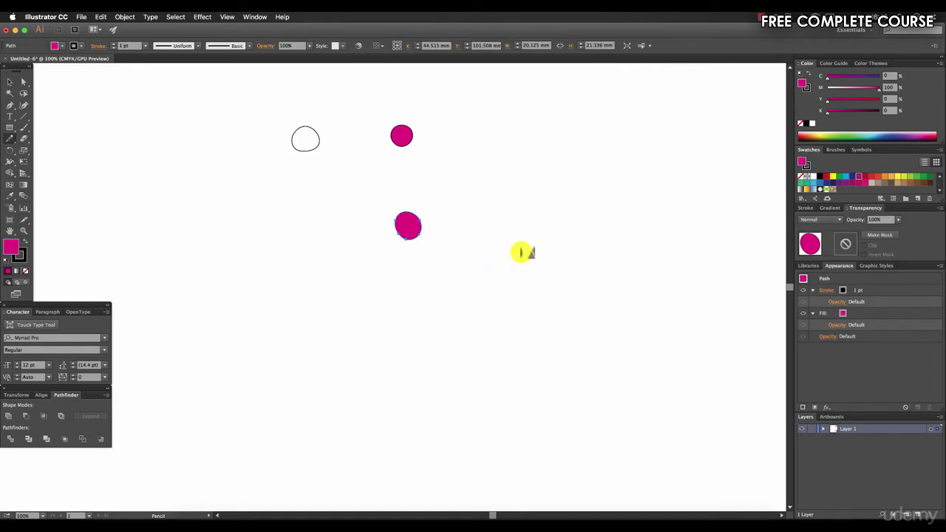
Draw a small loop left of the lower circle, then marquee-select all four circles
{"action": "left_click", "coordinate": [7, 84]}
{"action": "left_click", "coordinate": [51, 118]}
{"action": "left_click", "coordinate": [10, 139]}
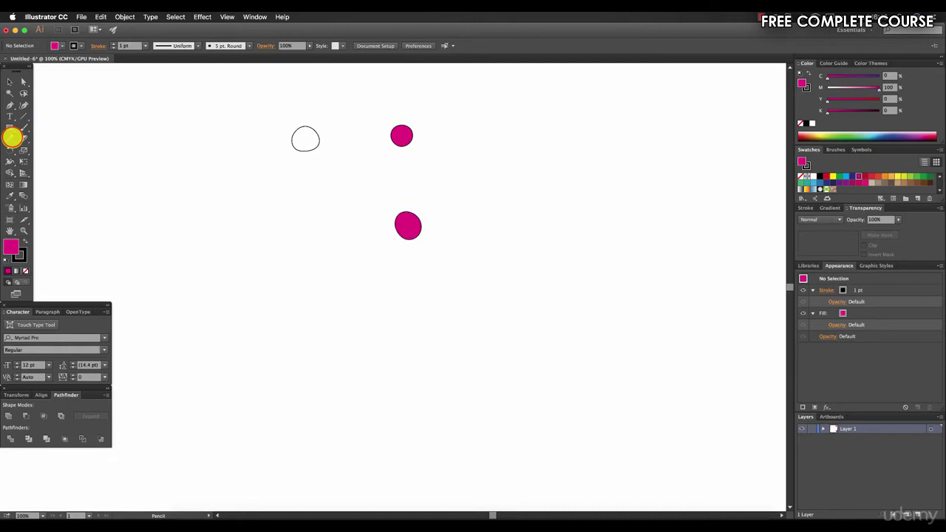
{"action": "double_click", "coordinate": [10, 138]}
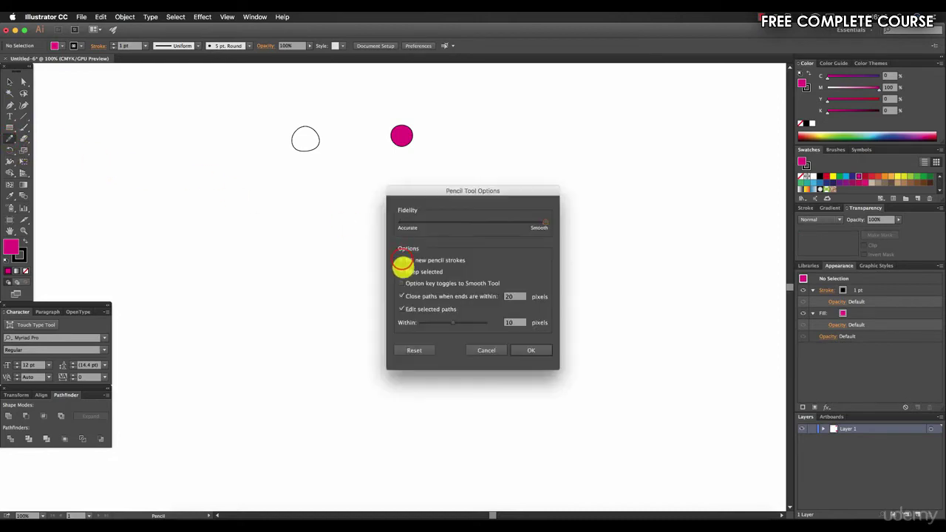
{"action": "left_click", "coordinate": [538, 350]}
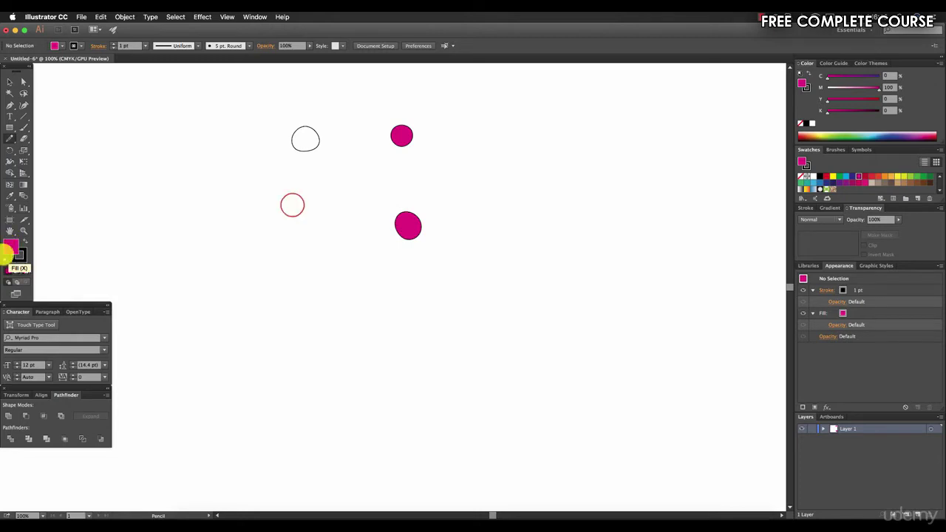
{"action": "mouse_move", "coordinate": [289, 206]}
{"action": "left_mouse_down"}
{"action": "mouse_move", "coordinate": [300, 211]}
{"action": "mouse_move", "coordinate": [290, 206]}
{"action": "left_mouse_up"}
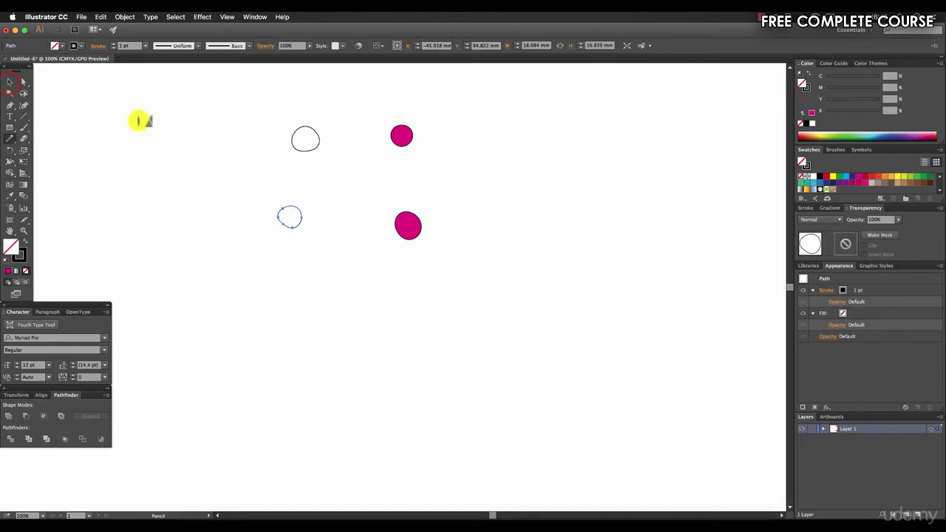
{"action": "left_click", "coordinate": [10, 81]}
{"action": "left_click_drag", "start_coordinate": [236, 107], "coordinate": [594, 332]}
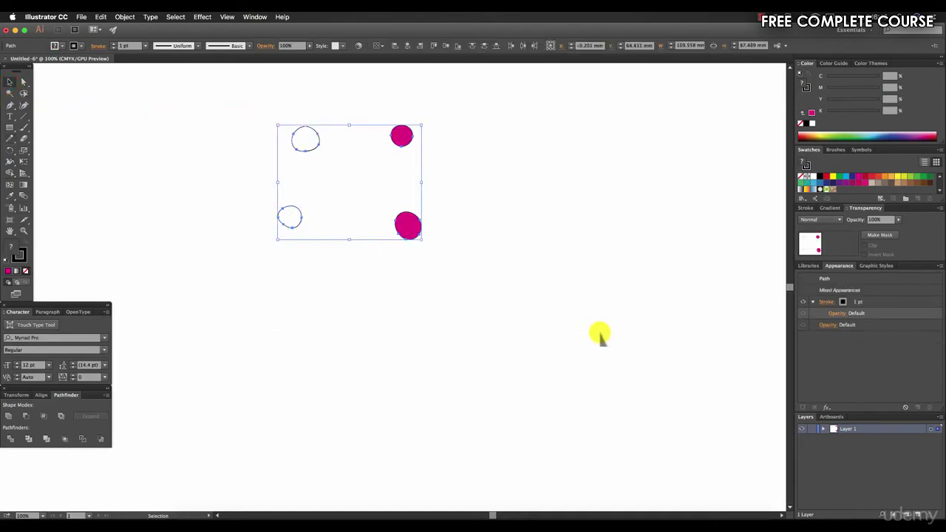
Delete the circles and draw a black-stroked wavy freehand curve across the artboard
{"action": "key", "text": "Delete"}
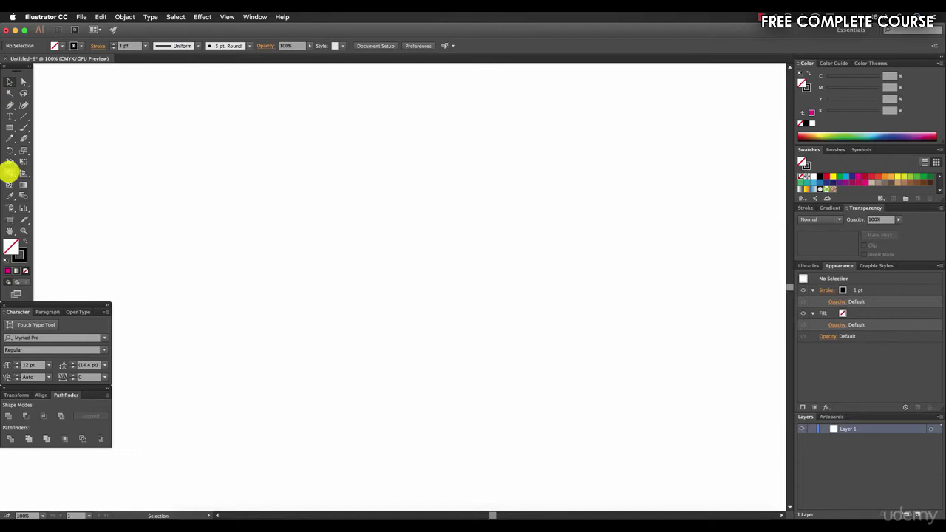
{"action": "double_click", "coordinate": [10, 140]}
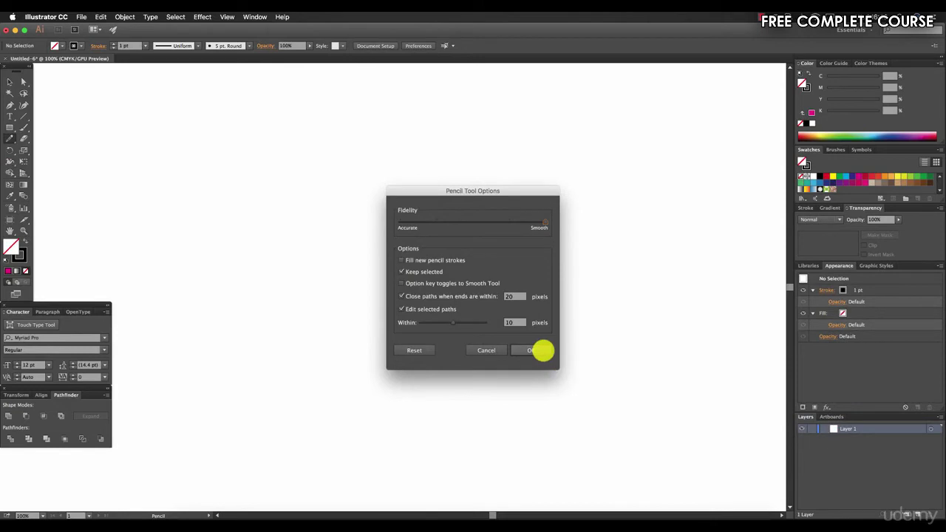
{"action": "left_click", "coordinate": [542, 351]}
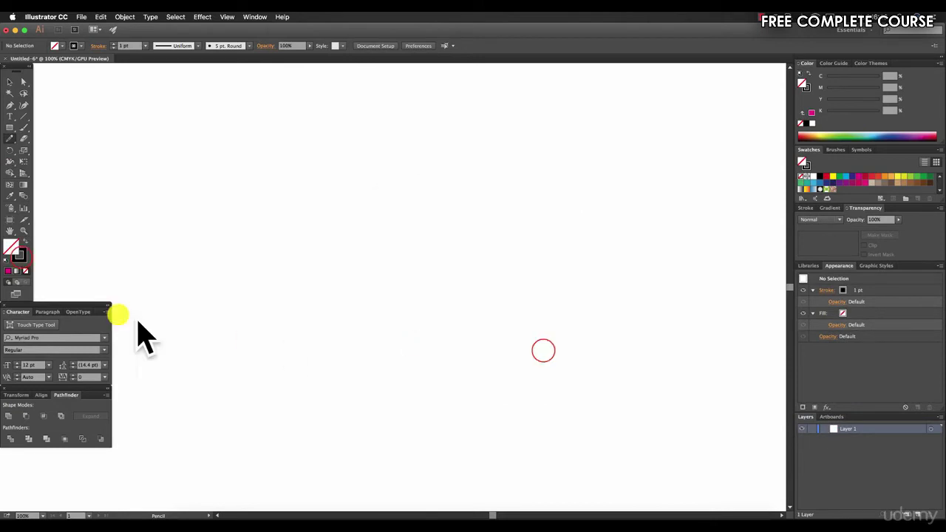
{"action": "left_click", "coordinate": [20, 256]}
{"action": "mouse_move", "coordinate": [269, 273]}
{"action": "left_mouse_down"}
{"action": "mouse_move", "coordinate": [277, 255]}
{"action": "mouse_move", "coordinate": [537, 303]}
{"action": "left_mouse_up"}
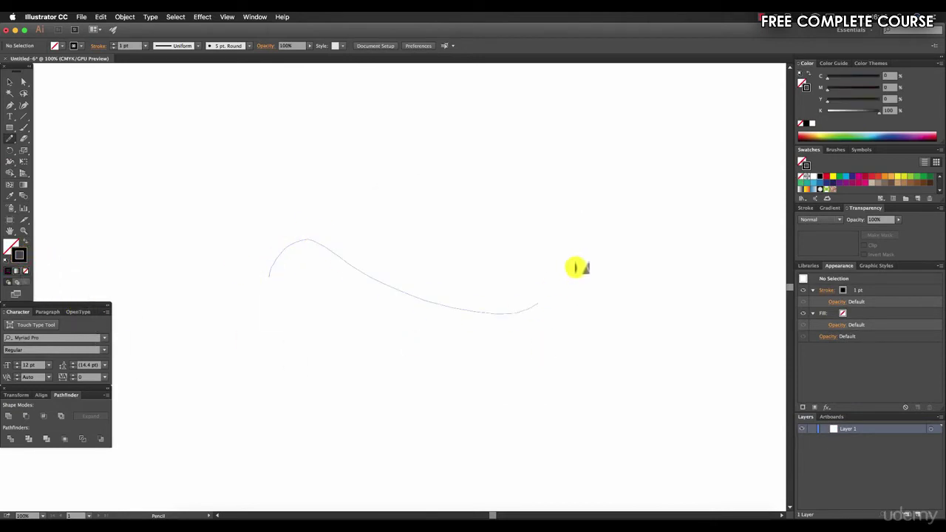
{"action": "left_click_drag", "start_coordinate": [576, 268], "coordinate": [602, 233]}
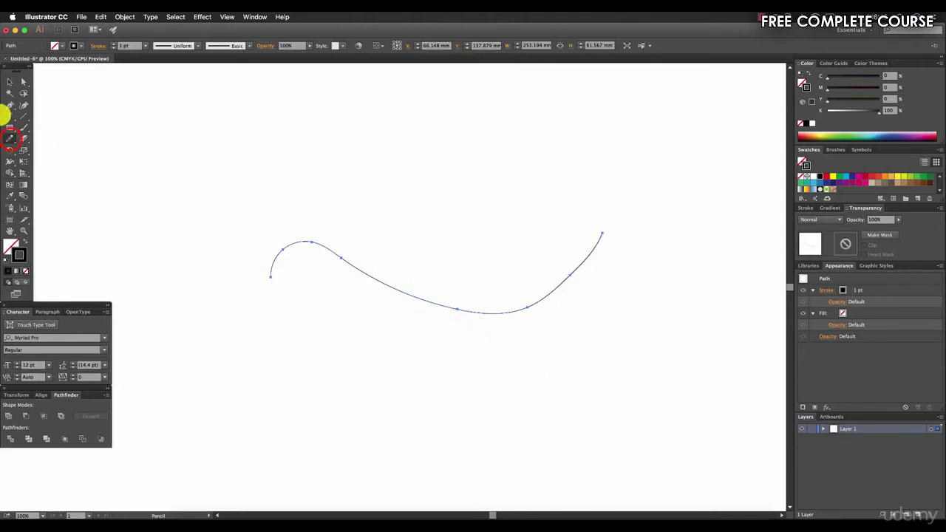
Draw a second black wavy curve below the first after revisiting Pencil options
{"action": "double_click", "coordinate": [10, 138]}
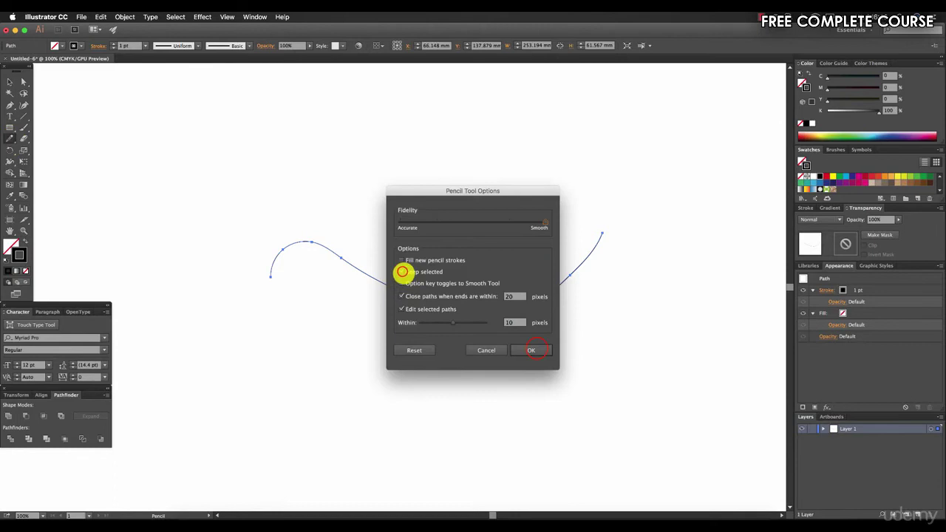
{"action": "left_click", "coordinate": [532, 350]}
{"action": "mouse_move", "coordinate": [283, 384]}
{"action": "left_mouse_down"}
{"action": "mouse_move", "coordinate": [442, 408]}
{"action": "mouse_move", "coordinate": [543, 387]}
{"action": "left_mouse_up"}
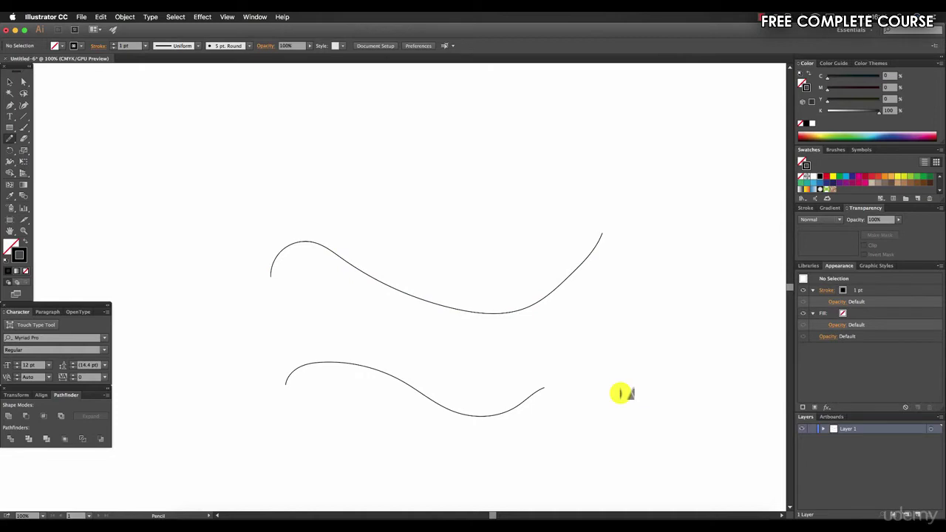
Reopen Pencil Tool Options to review Smooth fidelity, 20-pixel close paths and 10-pixel editing
{"action": "double_click", "coordinate": [9, 138]}
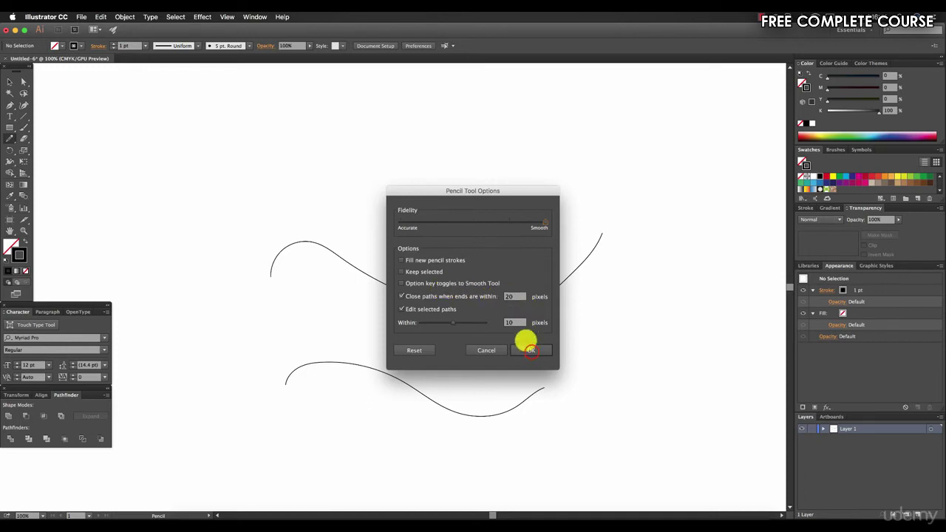
Draw a closed freehand ellipse above the wavy curves, releasing near its starting point
{"action": "left_click", "coordinate": [530, 350]}
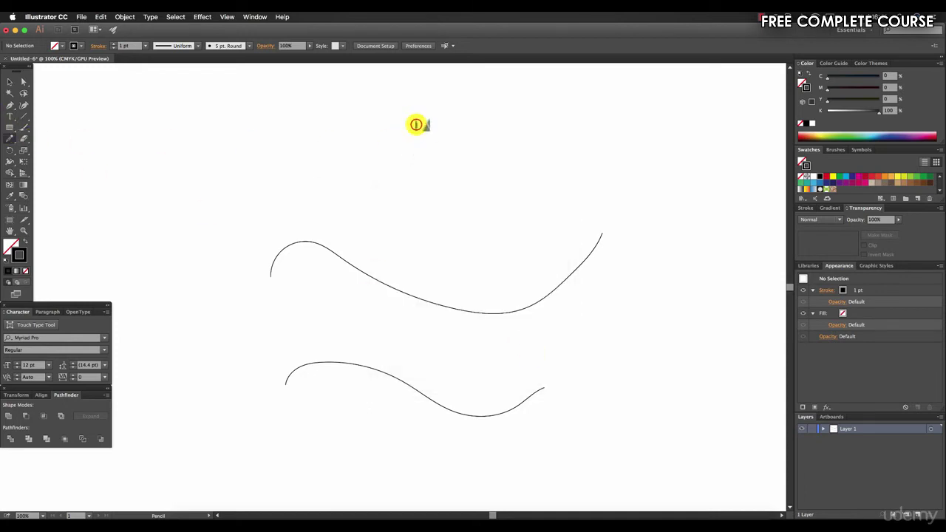
{"action": "mouse_move", "coordinate": [416, 124]}
{"action": "left_mouse_down"}
{"action": "mouse_move", "coordinate": [390, 146]}
{"action": "mouse_move", "coordinate": [418, 178]}
{"action": "mouse_move", "coordinate": [444, 177]}
{"action": "mouse_move", "coordinate": [452, 166]}
{"action": "mouse_move", "coordinate": [423, 123]}
{"action": "left_mouse_up"}
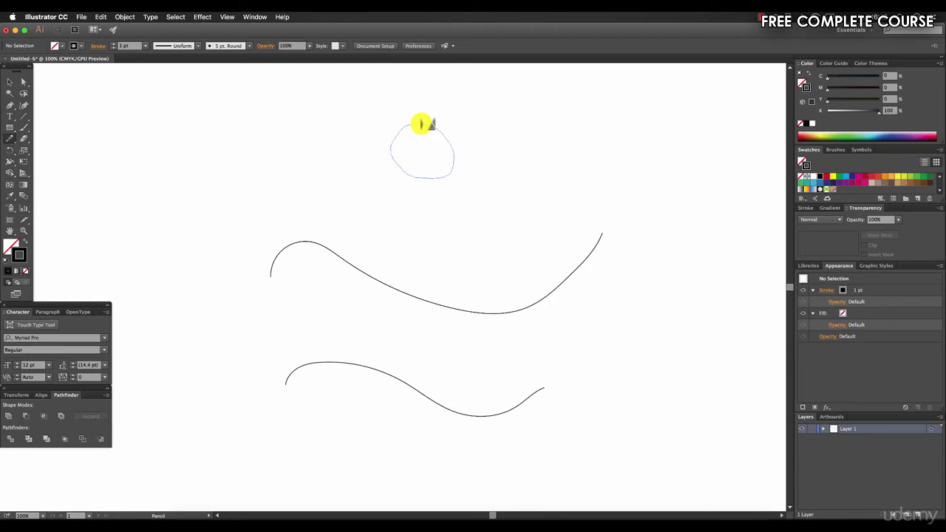
{"action": "left_click_drag", "start_coordinate": [421, 124], "coordinate": [422, 123]}
{"action": "left_click", "coordinate": [12, 138]}
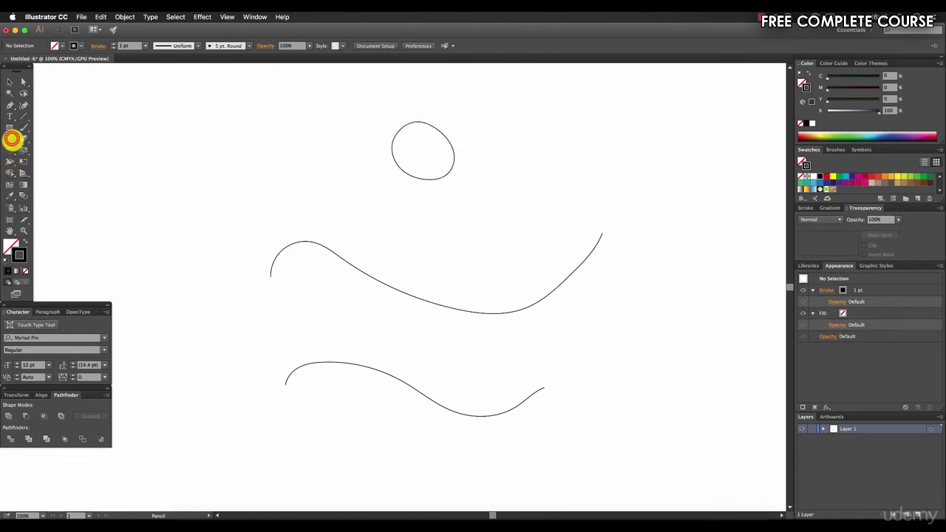
Adjust the close-paths distance, then draw a smaller closed loop right of the ellipse
{"action": "double_click", "coordinate": [12, 138]}
{"action": "left_click", "coordinate": [509, 294]}
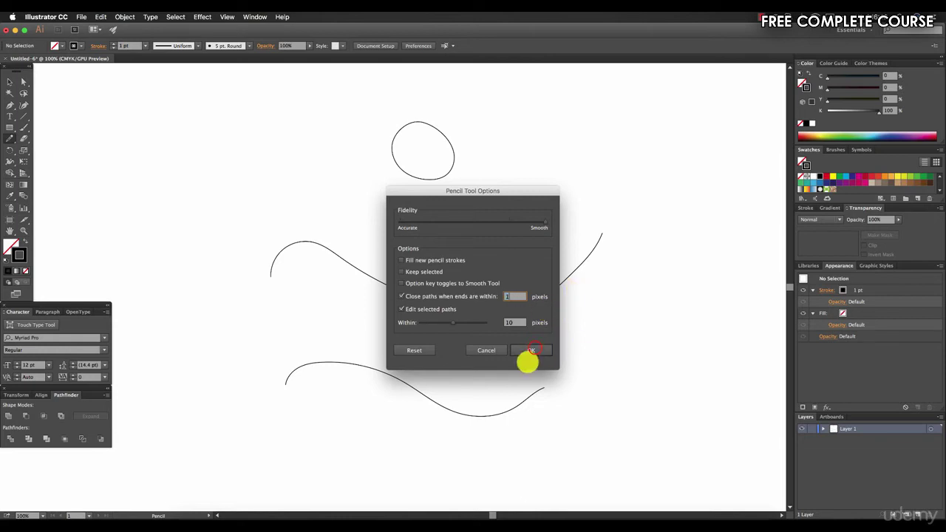
{"action": "left_click", "coordinate": [531, 350]}
{"action": "mouse_move", "coordinate": [557, 121]}
{"action": "left_mouse_down"}
{"action": "mouse_move", "coordinate": [544, 125]}
{"action": "mouse_move", "coordinate": [544, 139]}
{"action": "mouse_move", "coordinate": [559, 142]}
{"action": "mouse_move", "coordinate": [561, 123]}
{"action": "left_mouse_up"}
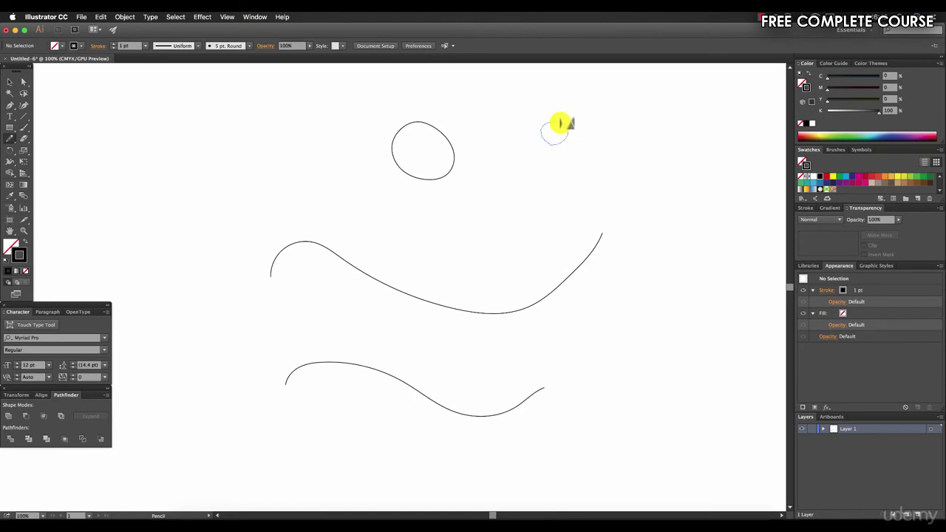
{"action": "left_click_drag", "start_coordinate": [561, 123], "coordinate": [560, 123]}
{"action": "left_click_drag", "start_coordinate": [561, 123], "coordinate": [561, 123]}
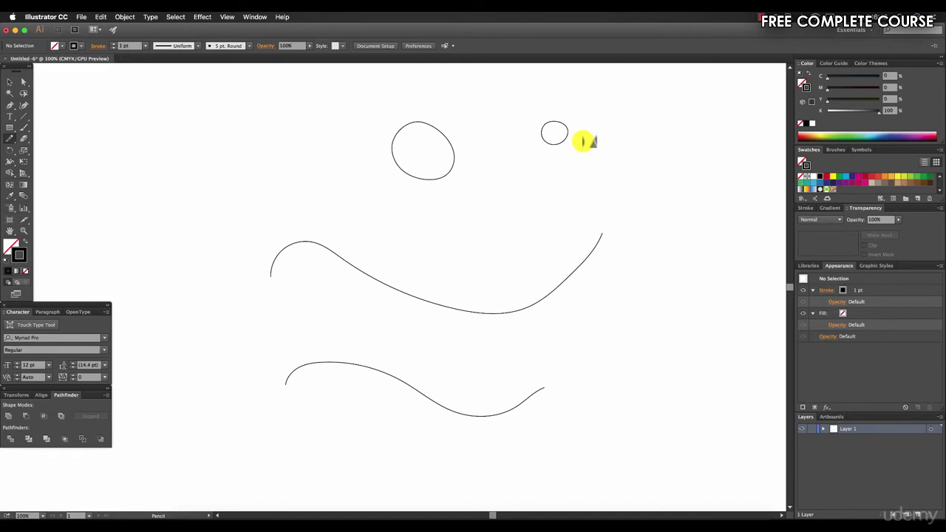
{"action": "left_click", "coordinate": [9, 138]}
Set 'Close paths when ends are within' to 20 pixels and reopen the options to verify
{"action": "double_click", "coordinate": [9, 137]}
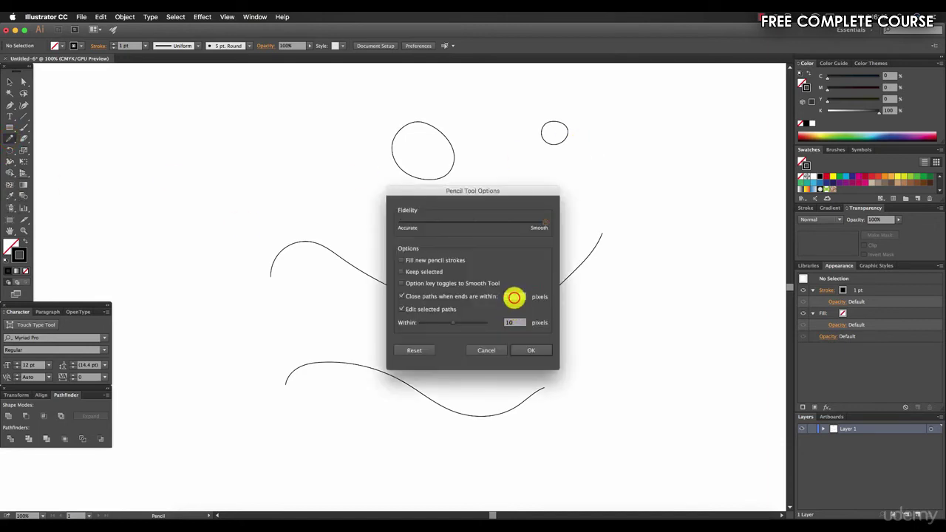
{"action": "left_click", "coordinate": [514, 298]}
{"action": "type", "text": "20"}
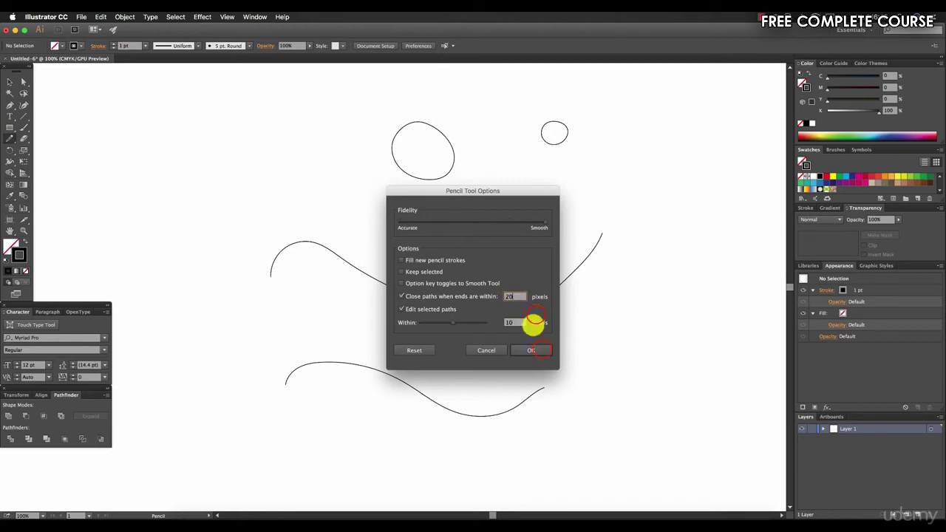
{"action": "left_click", "coordinate": [540, 350]}
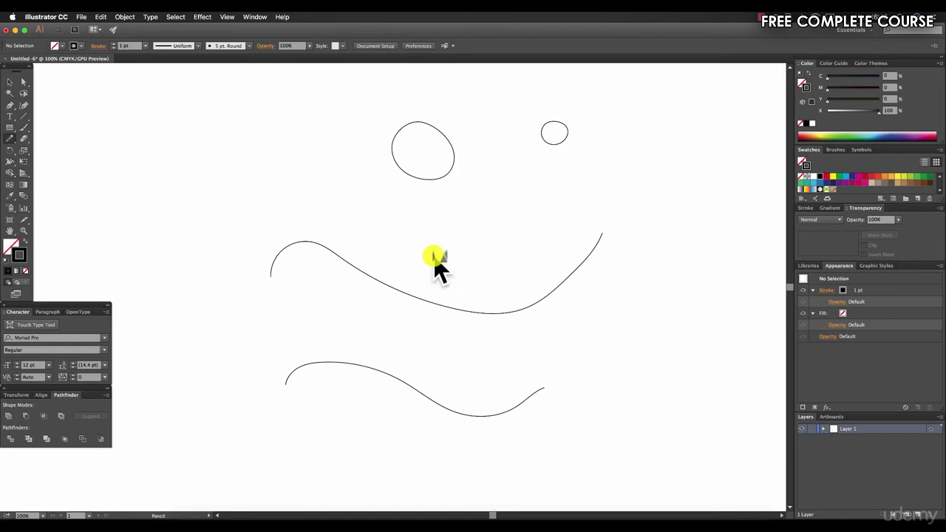
{"action": "double_click", "coordinate": [10, 139]}
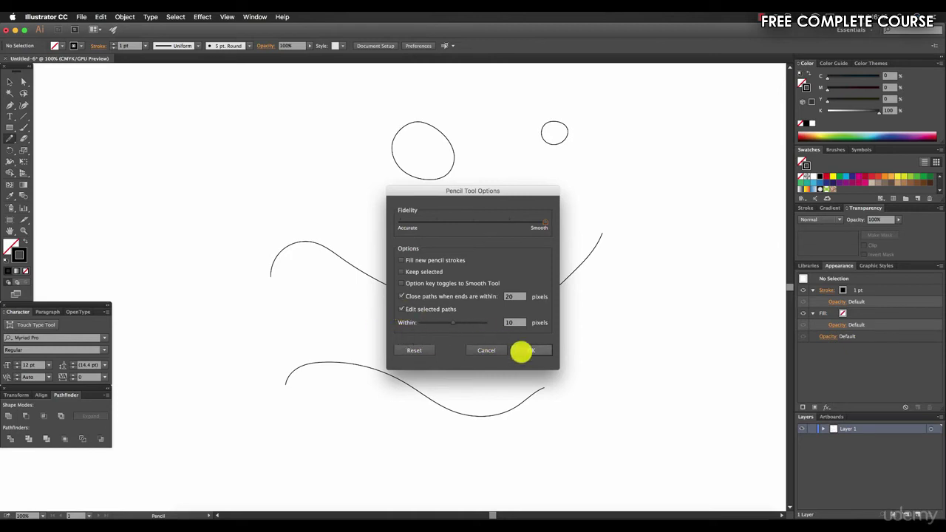
{"action": "left_click", "coordinate": [532, 351]}
Select the upper wavy curve and pencil a rising hump onto its right end, then deselect
{"action": "left_click", "coordinate": [12, 82]}
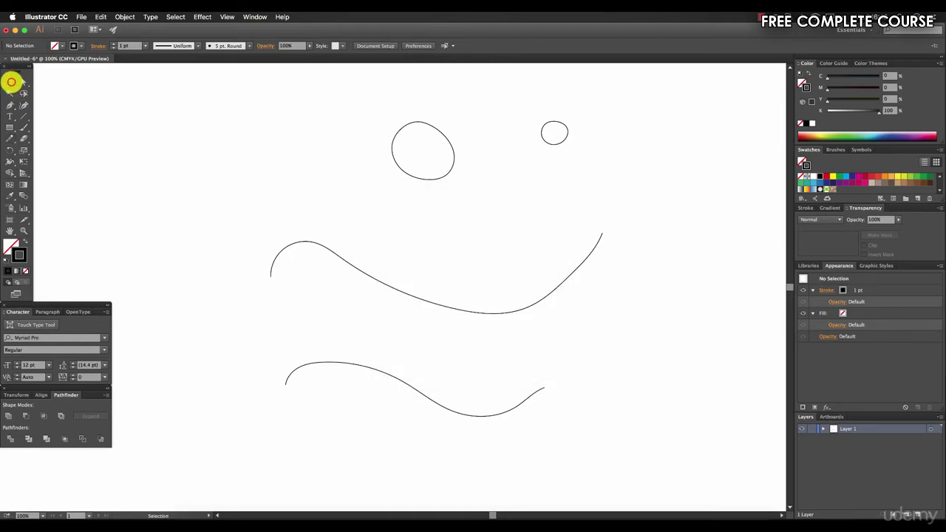
{"action": "left_click", "coordinate": [391, 289]}
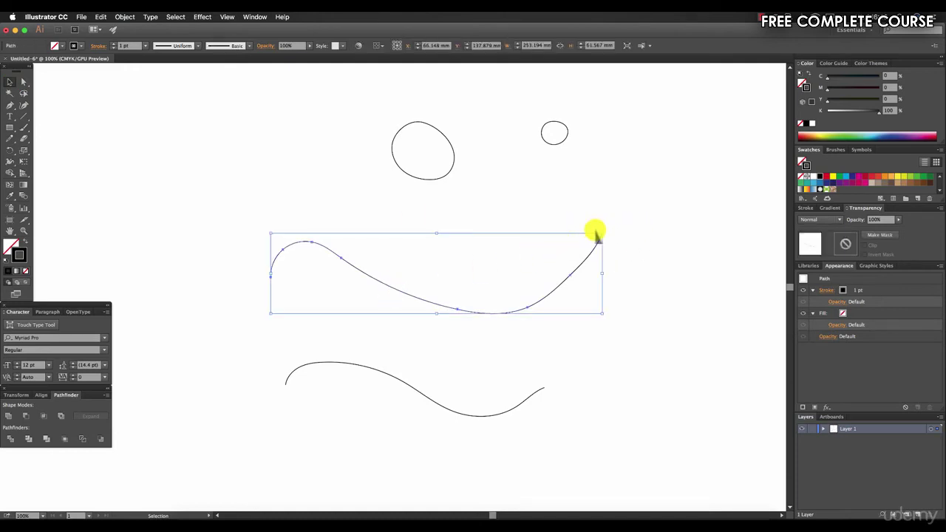
{"action": "left_click", "coordinate": [10, 139]}
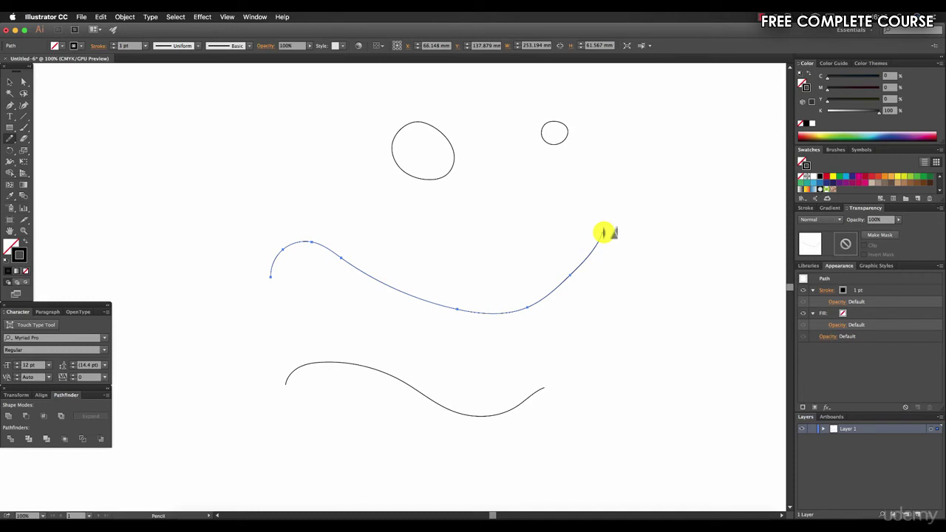
{"action": "mouse_move", "coordinate": [602, 232]}
{"action": "left_mouse_down"}
{"action": "mouse_move", "coordinate": [639, 184]}
{"action": "mouse_move", "coordinate": [670, 196]}
{"action": "mouse_move", "coordinate": [698, 236]}
{"action": "left_mouse_up"}
{"action": "left_click", "coordinate": [10, 81]}
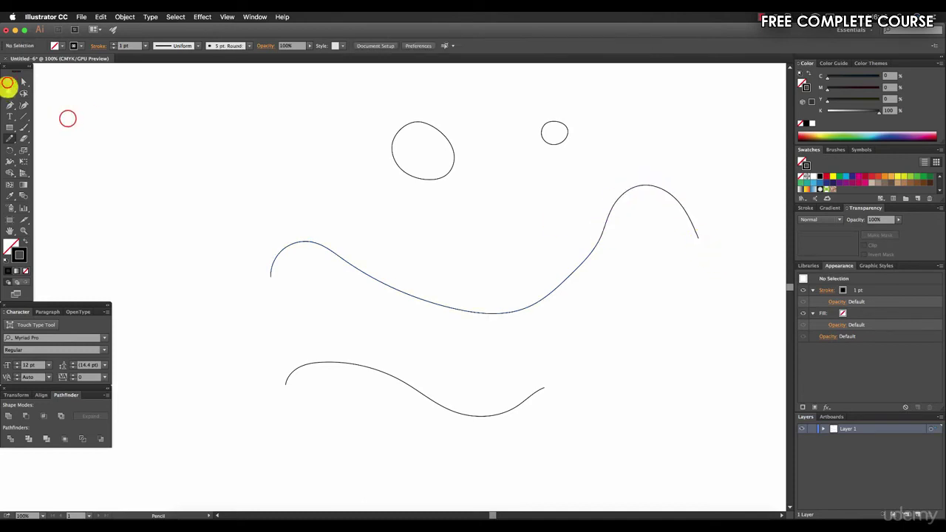
{"action": "left_click", "coordinate": [62, 122]}
Turn off Edit selected paths in Pencil Tool Options
{"action": "double_click", "coordinate": [10, 138]}
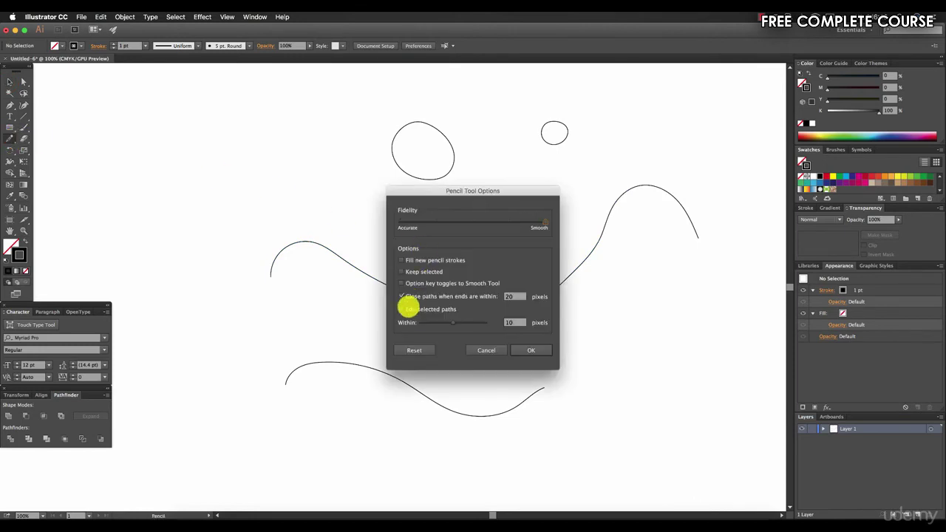
{"action": "left_click", "coordinate": [401, 310]}
{"action": "left_click", "coordinate": [403, 309]}
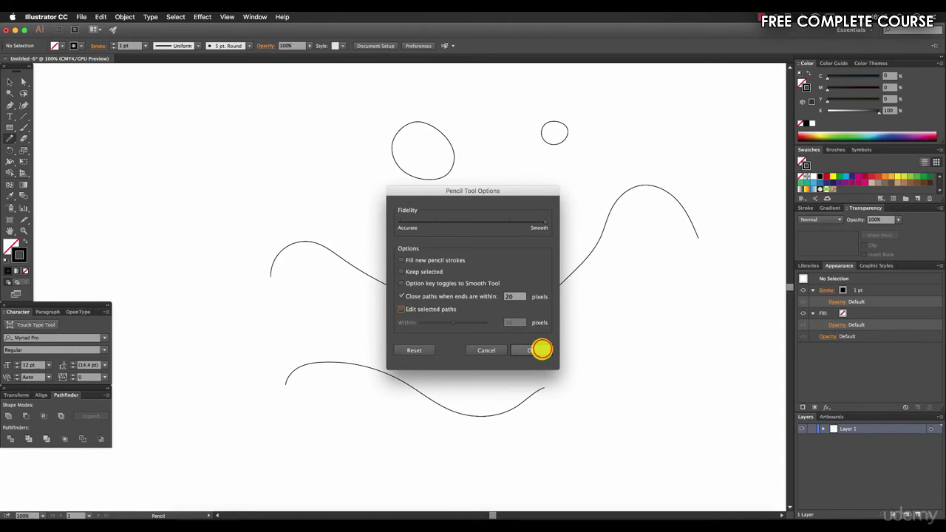
{"action": "left_click", "coordinate": [542, 349]}
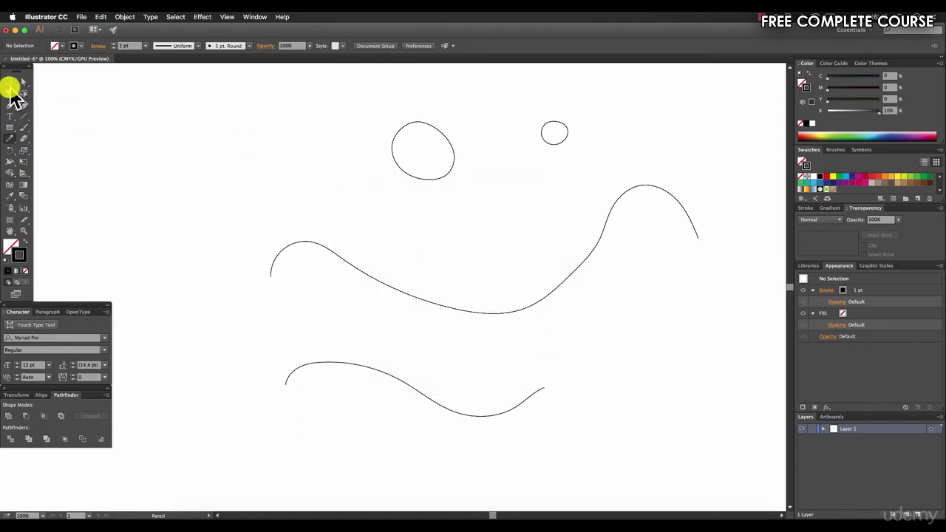
Select the upper curve and draw a downward test stroke from its right end
{"action": "left_click", "coordinate": [9, 82]}
{"action": "left_click", "coordinate": [9, 82]}
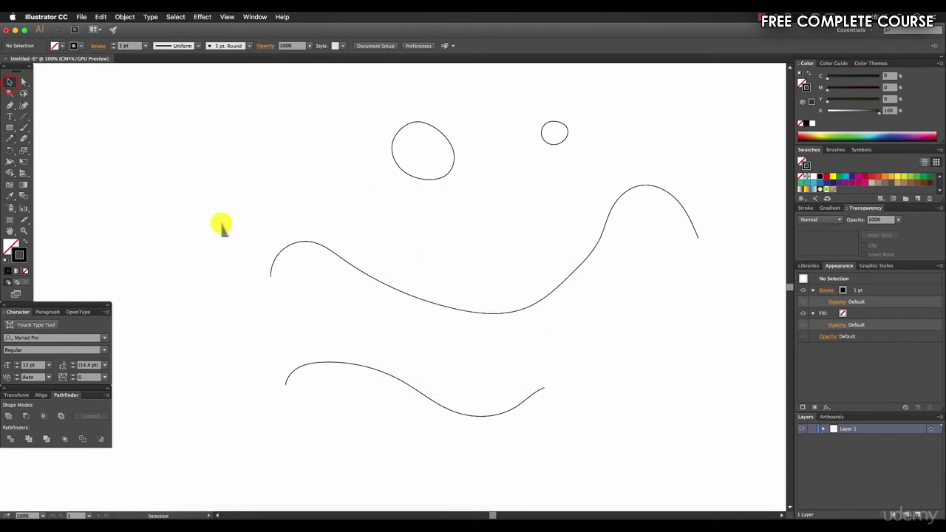
{"action": "left_click", "coordinate": [313, 243]}
{"action": "left_click", "coordinate": [7, 138]}
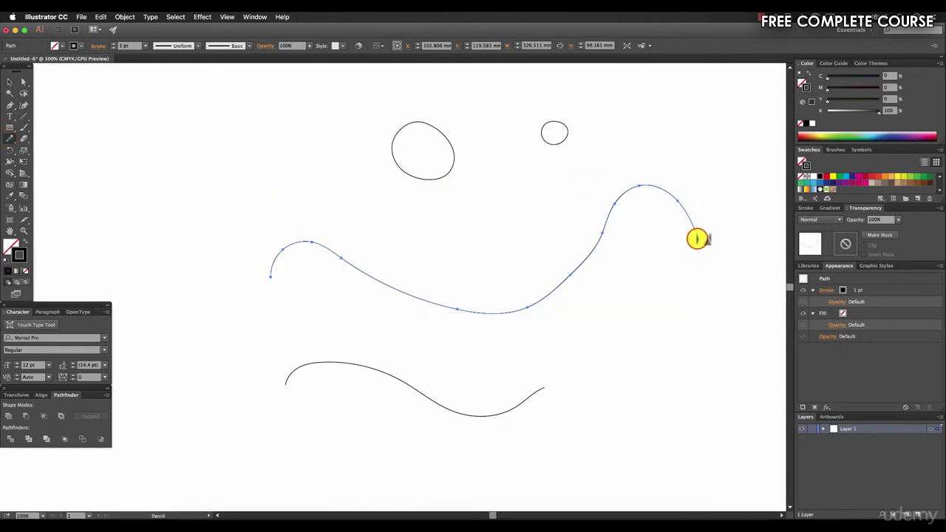
{"action": "left_click_drag", "start_coordinate": [697, 239], "coordinate": [680, 309]}
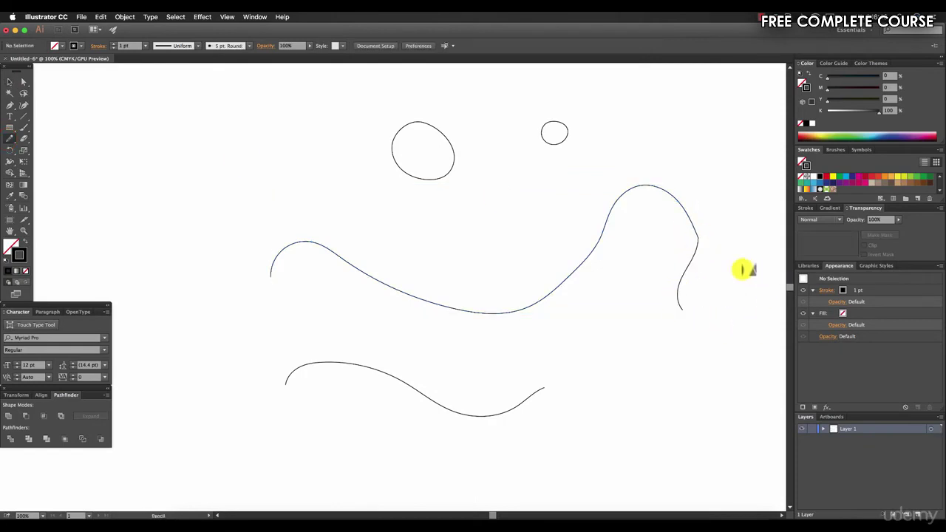
Zoom in on the curve's end, marquee-select the separate downward stroke and delete it
{"action": "left_click", "coordinate": [23, 230]}
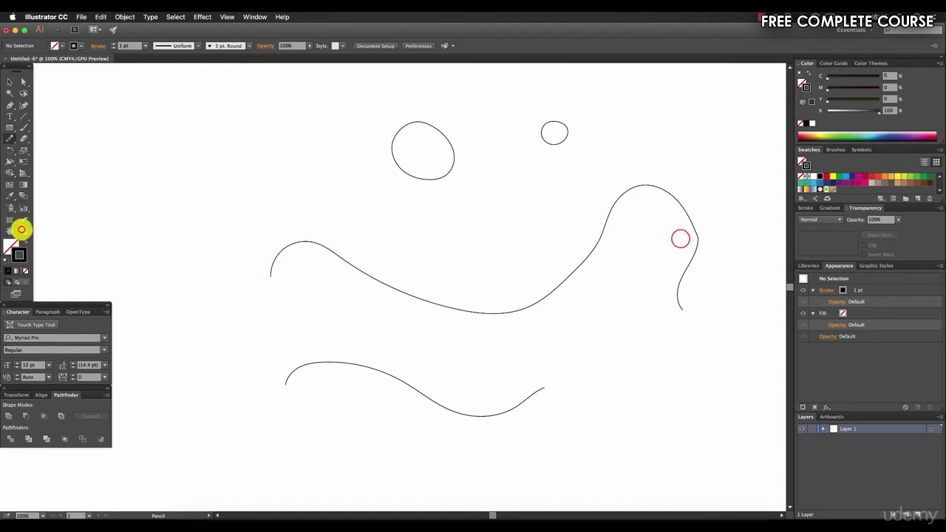
{"action": "left_click", "coordinate": [680, 244]}
{"action": "left_click", "coordinate": [384, 310]}
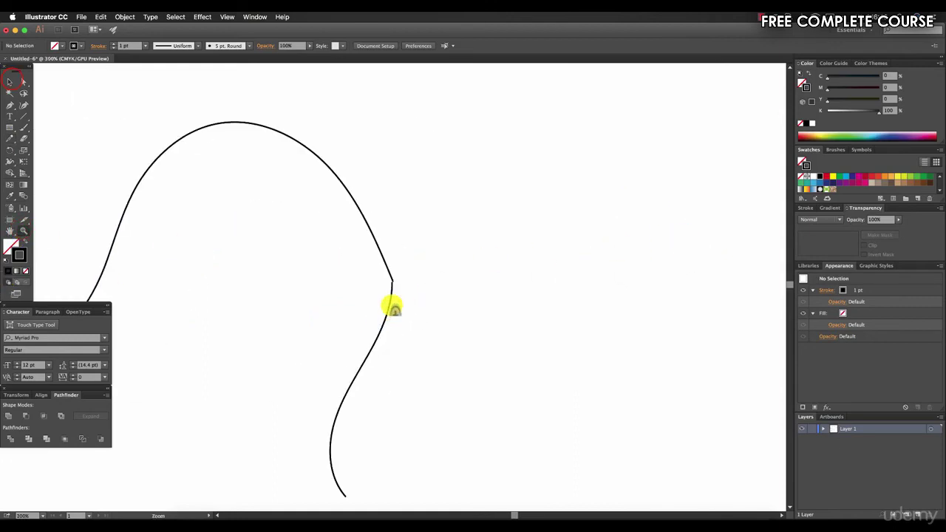
{"action": "left_click", "coordinate": [10, 80]}
{"action": "left_click_drag", "start_coordinate": [310, 304], "coordinate": [445, 391]}
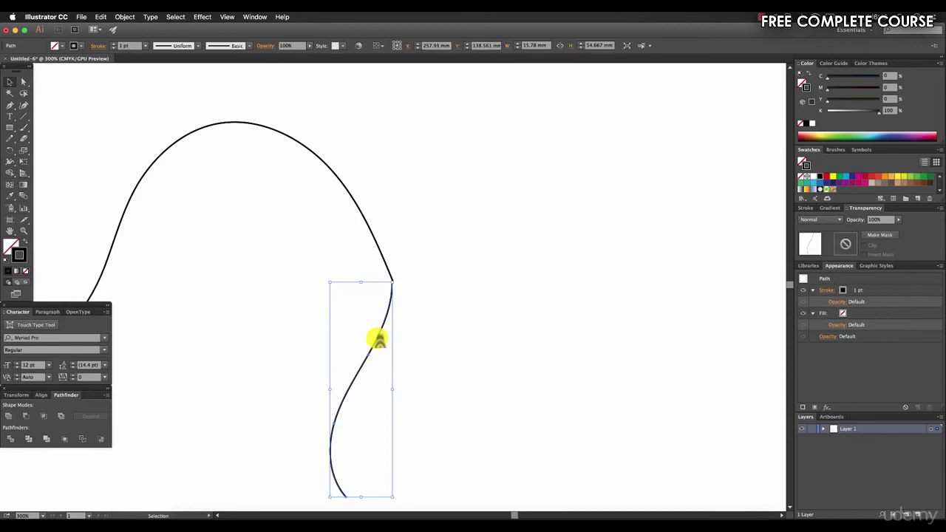
{"action": "key", "text": "Delete"}
Zoom back out to see all the curves and loops on the artboard
{"action": "left_click", "coordinate": [13, 141]}
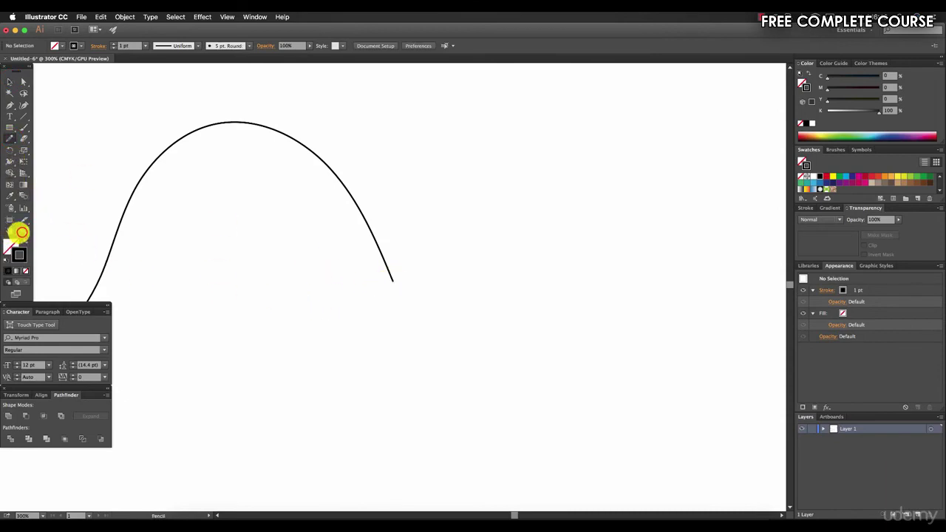
{"action": "left_click", "coordinate": [23, 231]}
{"action": "left_click", "coordinate": [358, 300], "text": "alt"}
{"action": "left_click", "coordinate": [293, 306], "text": "alt"}
{"action": "left_click", "coordinate": [295, 302], "text": "alt"}
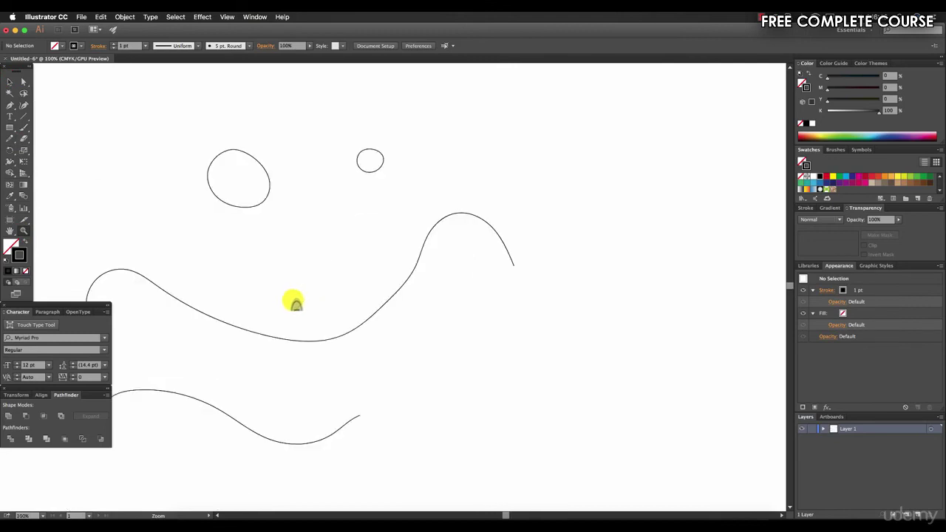
{"action": "left_click", "coordinate": [296, 302], "text": "alt"}
{"action": "left_click", "coordinate": [9, 81]}
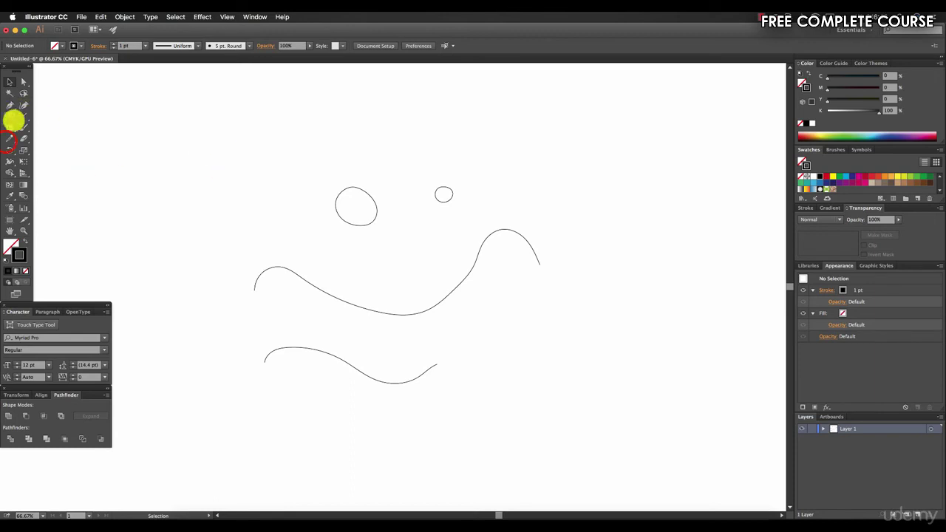
Check both Edit selected paths and Keep selected in Pencil Tool Options
{"action": "double_click", "coordinate": [7, 140]}
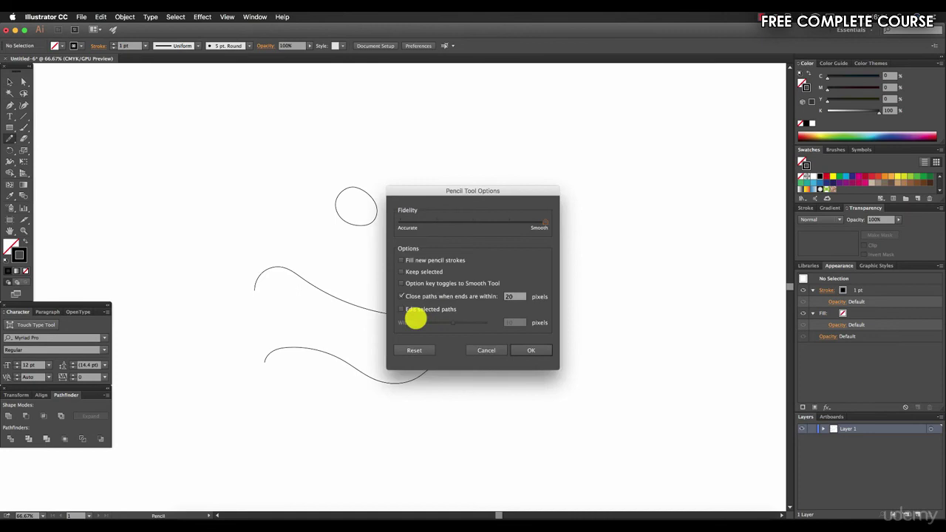
{"action": "left_click", "coordinate": [401, 309]}
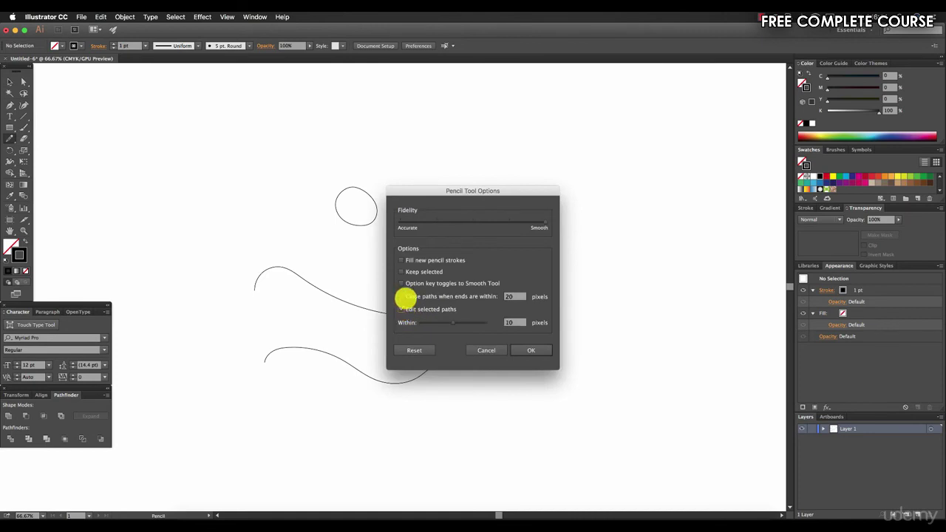
{"action": "left_click", "coordinate": [401, 271]}
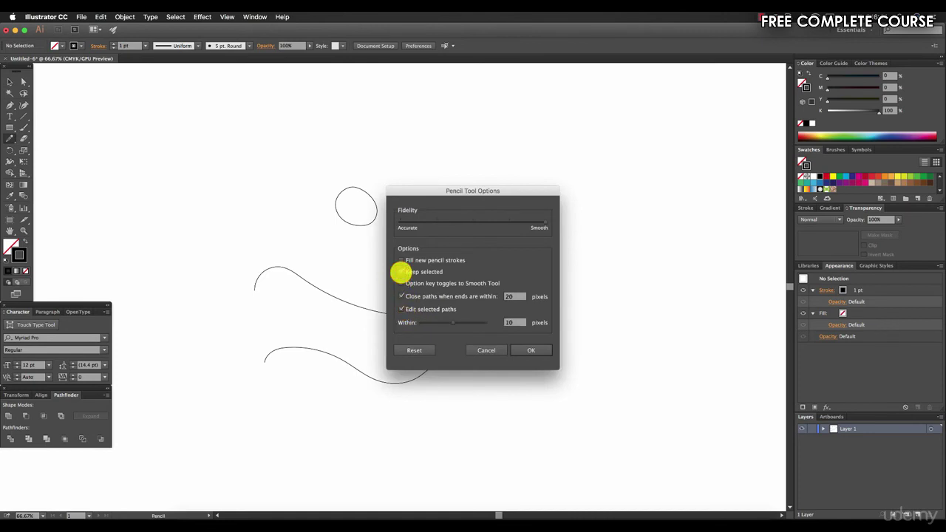